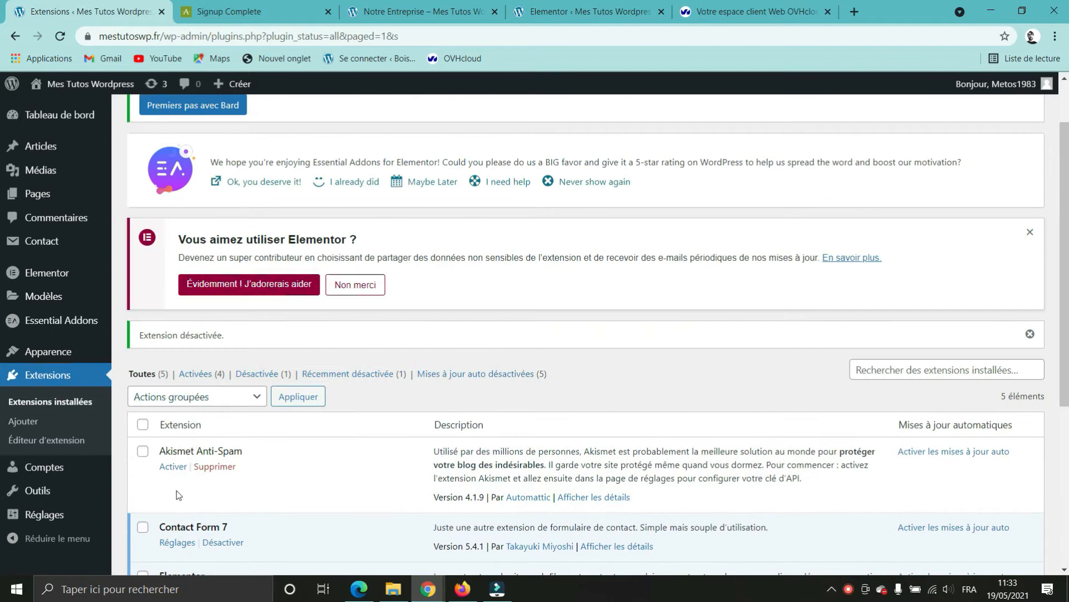
# Activate the Akismet Anti-Spam plugin and start the Akismet account setup
pyautogui.scroll(1, 161, 389)
pyautogui.click(172, 399)
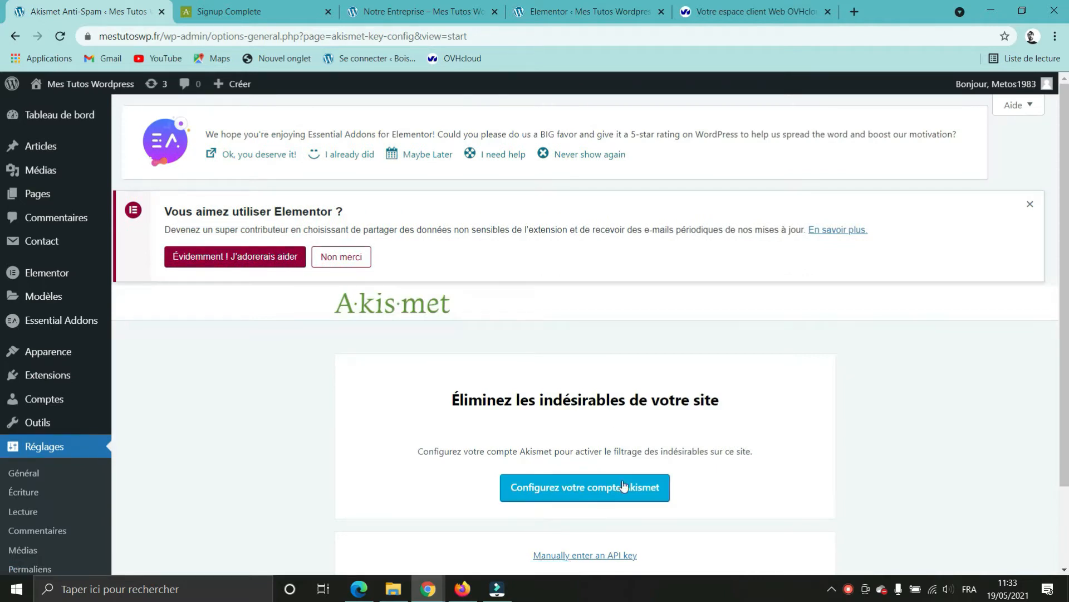
pyautogui.click(582, 487)
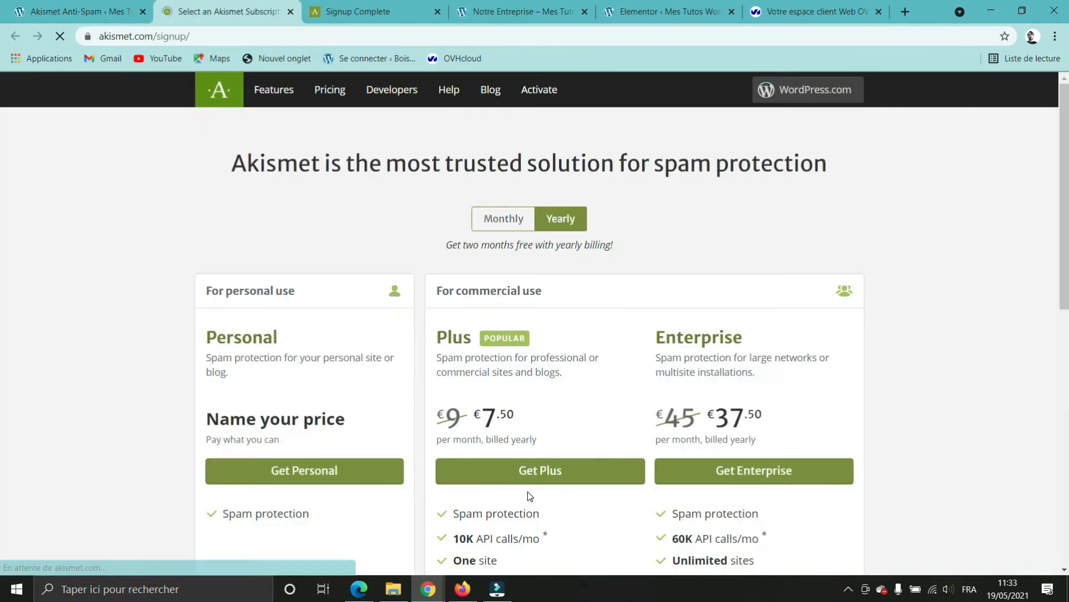
# Compare the monthly and yearly prices of the Akismet subscription plans
pyautogui.scroll(-1, 484, 335)
pyautogui.click(504, 150)
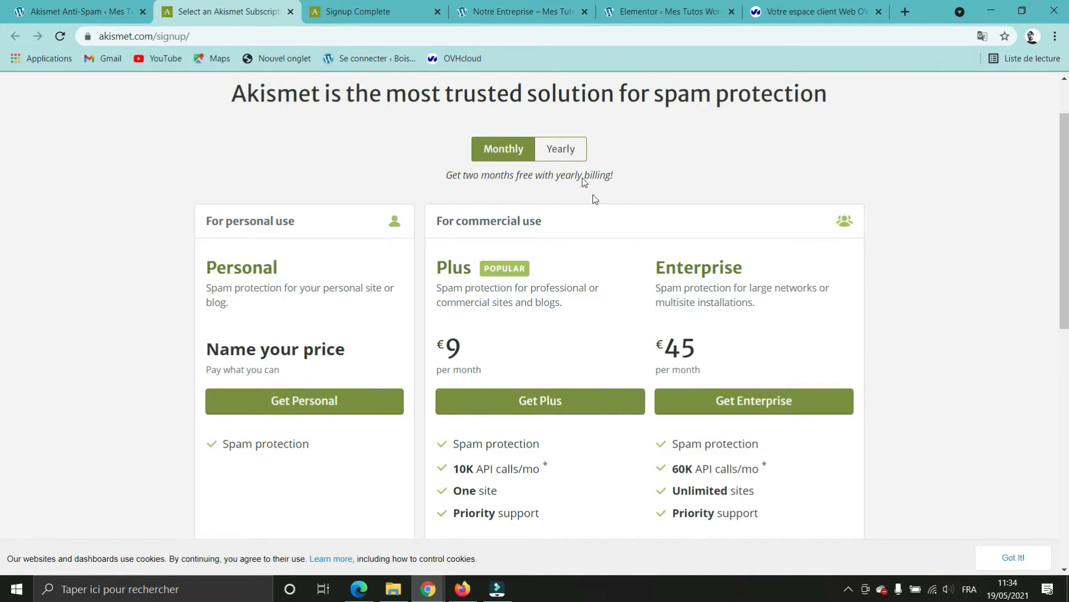
pyautogui.click(572, 152)
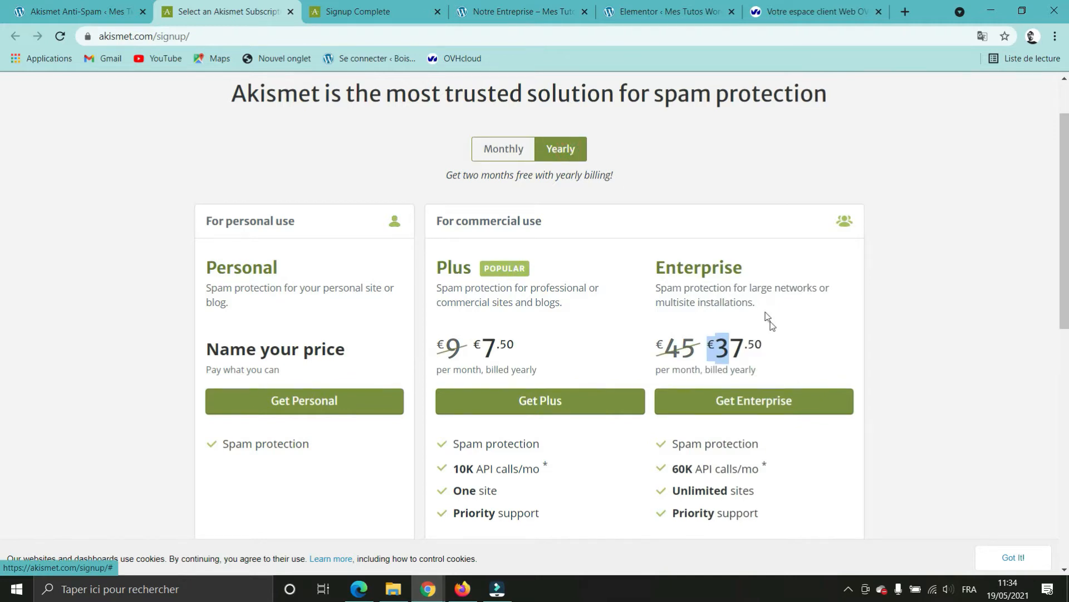
pyautogui.click(782, 330)
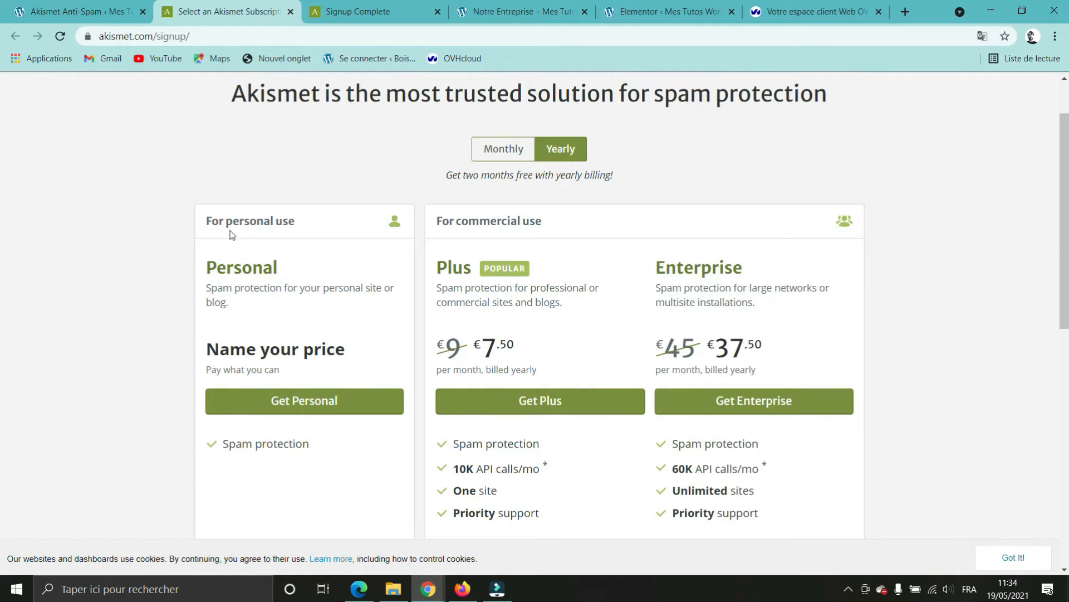
# Choose the Personal plan and set its contribution to €0 per year
pyautogui.moveTo(217, 219); pyautogui.dragTo(283, 221)
pyautogui.click(307, 217)
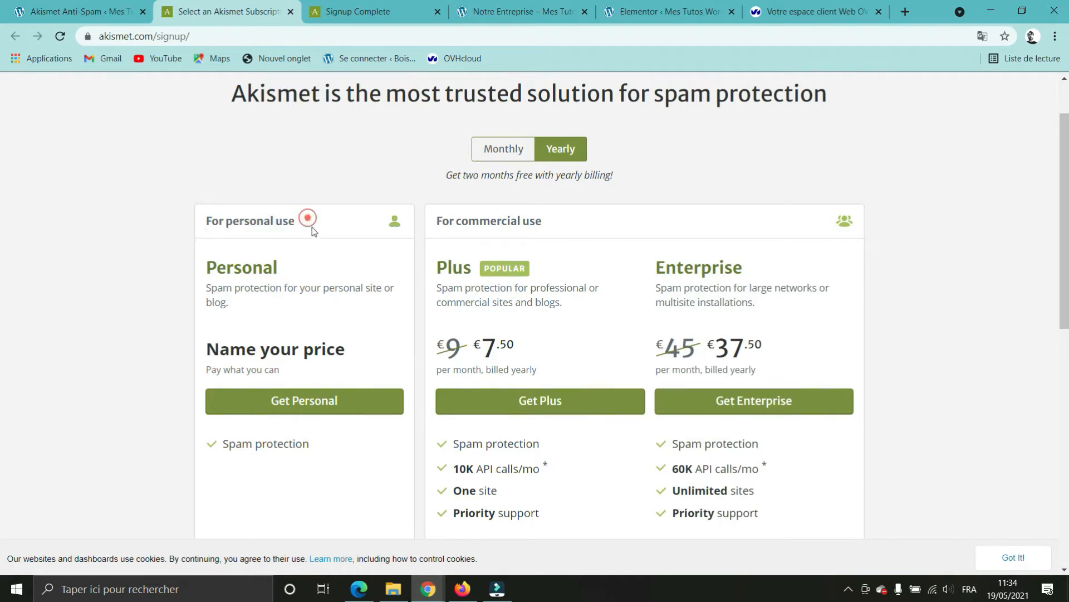
pyautogui.click(293, 402)
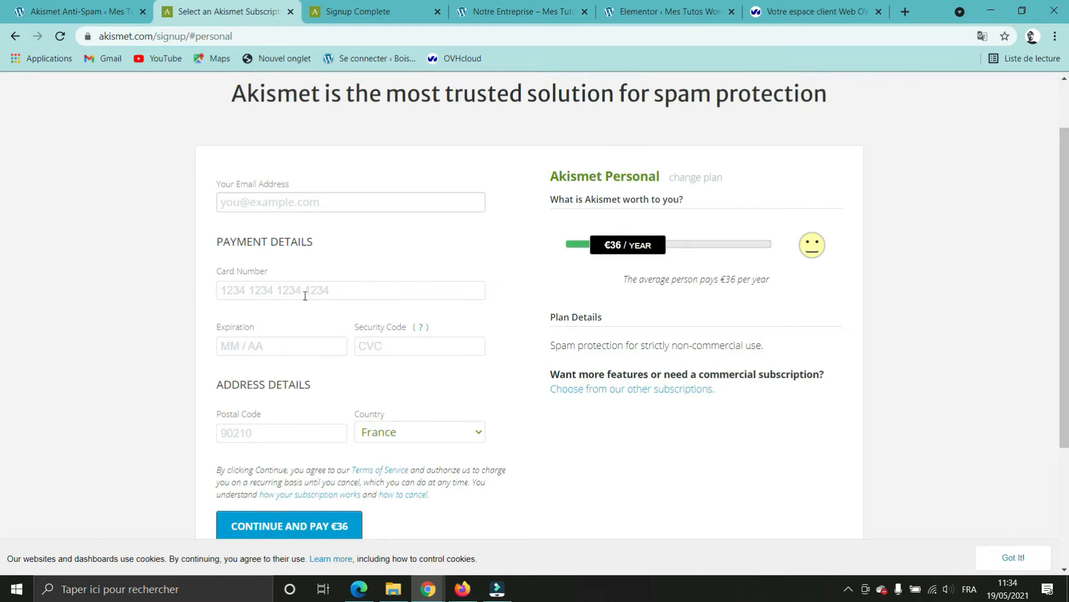
pyautogui.moveTo(606, 251); pyautogui.dragTo(506, 239)
# Fill in the subscriber's e-mail address, first name and last name, with mestutoswp.fr as the personal site URL
pyautogui.click(303, 195)
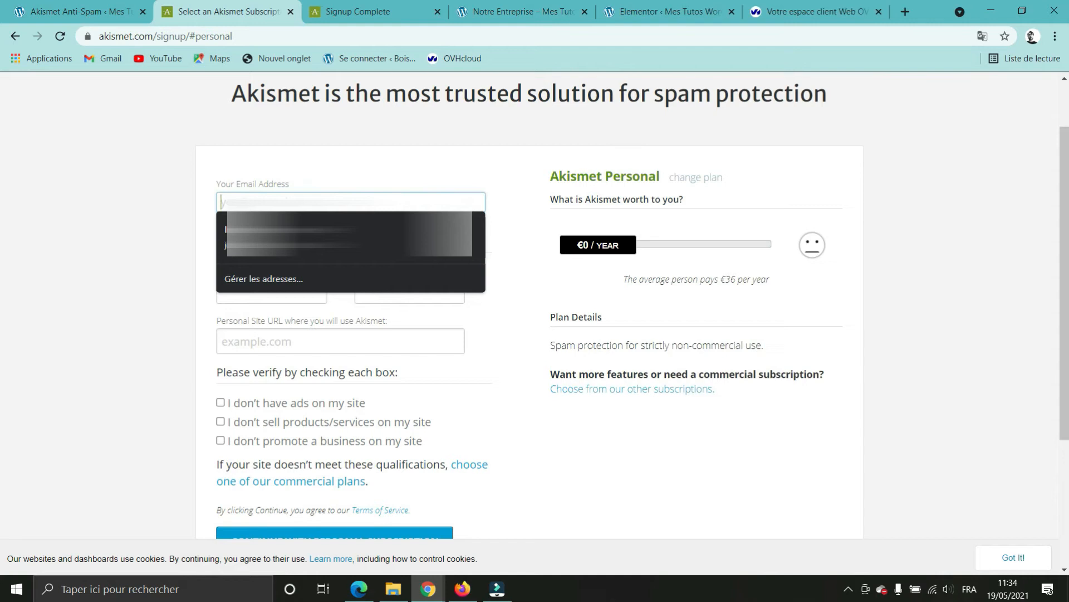
pyautogui.write('jo')
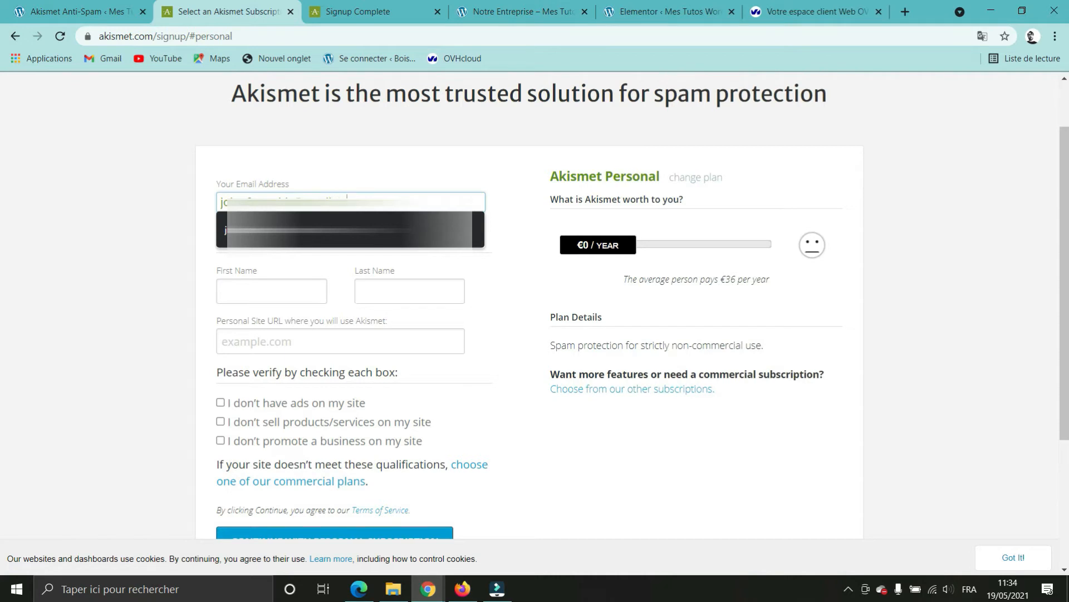
pyautogui.write('om')
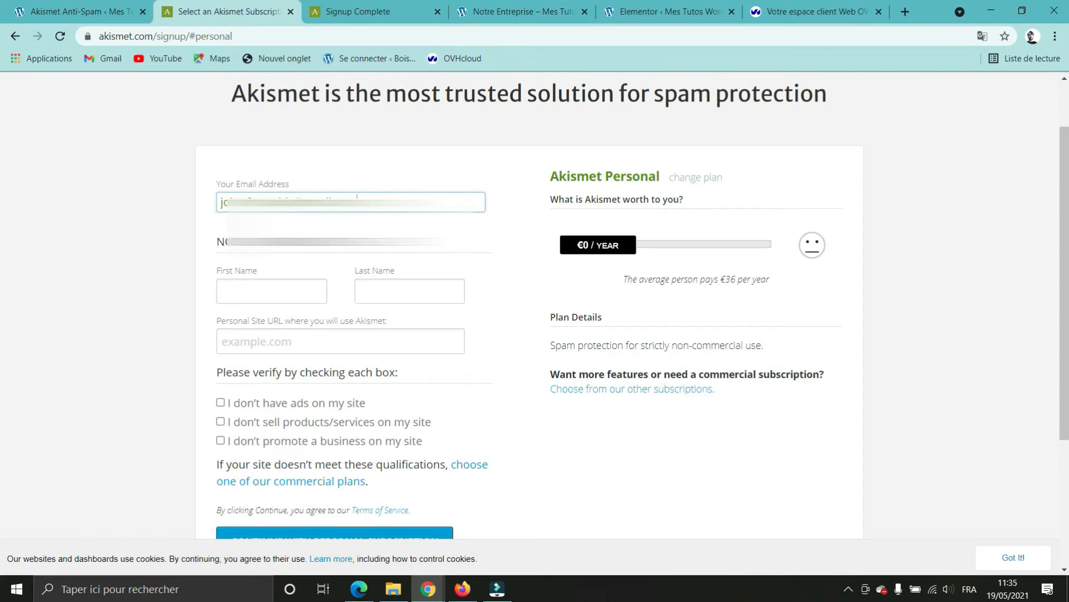
pyautogui.click(263, 291)
pyautogui.click(244, 319)
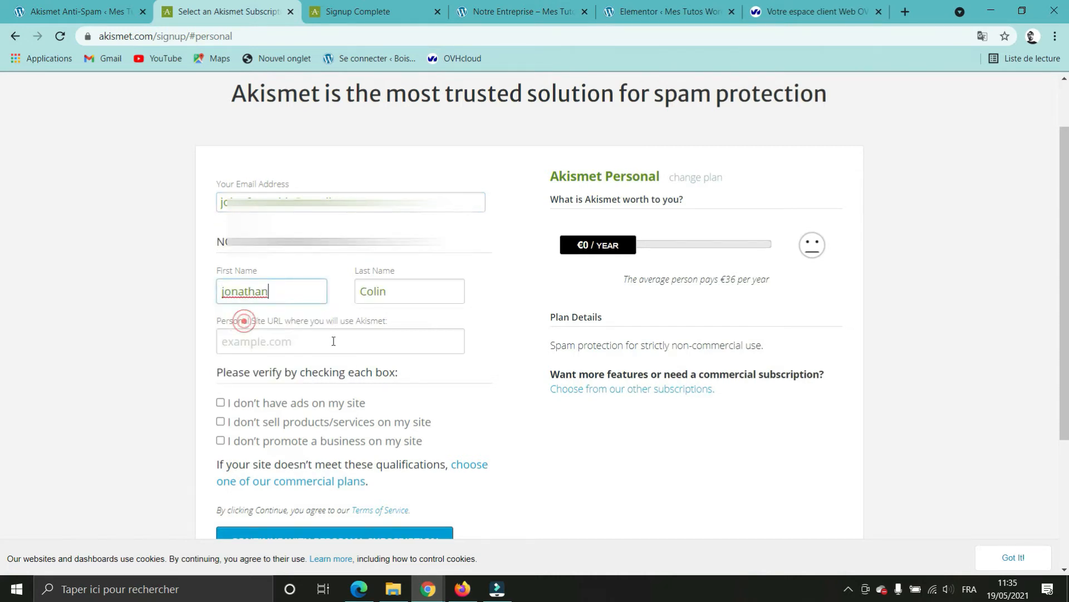
pyautogui.click(295, 341)
pyautogui.click(275, 372)
# Declare that the site has no ads, sells no products or services and promotes no business, and continue with the personal subscription
pyautogui.scroll(-1, 501, 420)
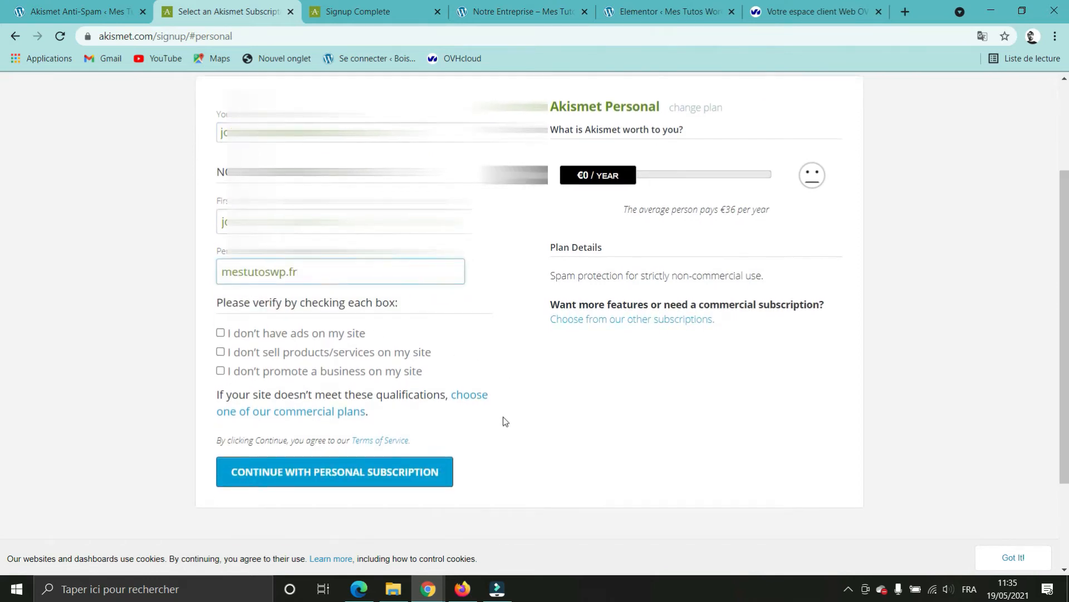
pyautogui.click(221, 333)
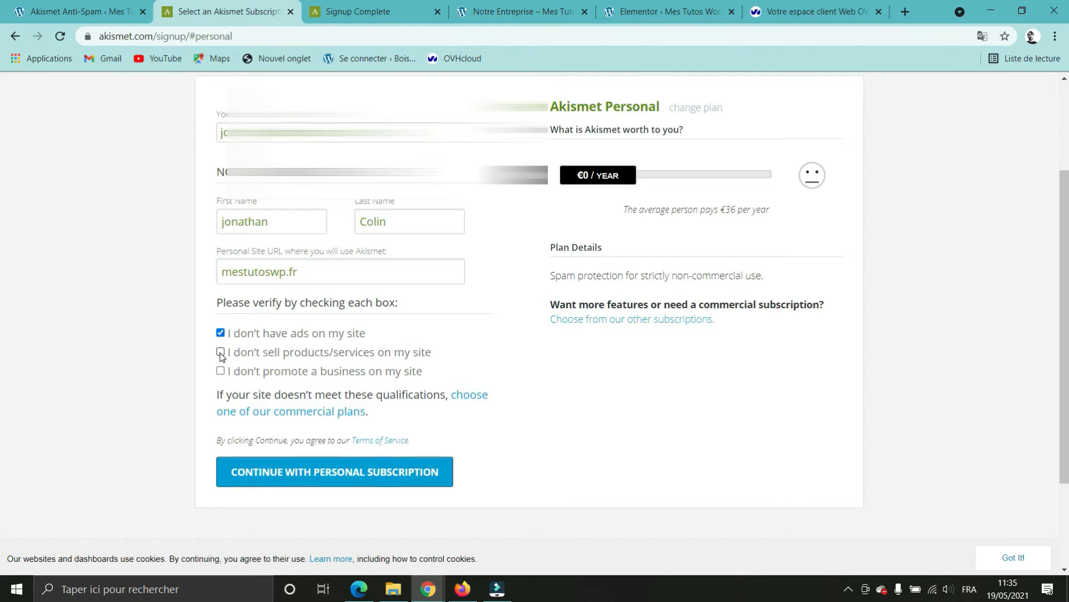
pyautogui.click(221, 353)
pyautogui.click(221, 372)
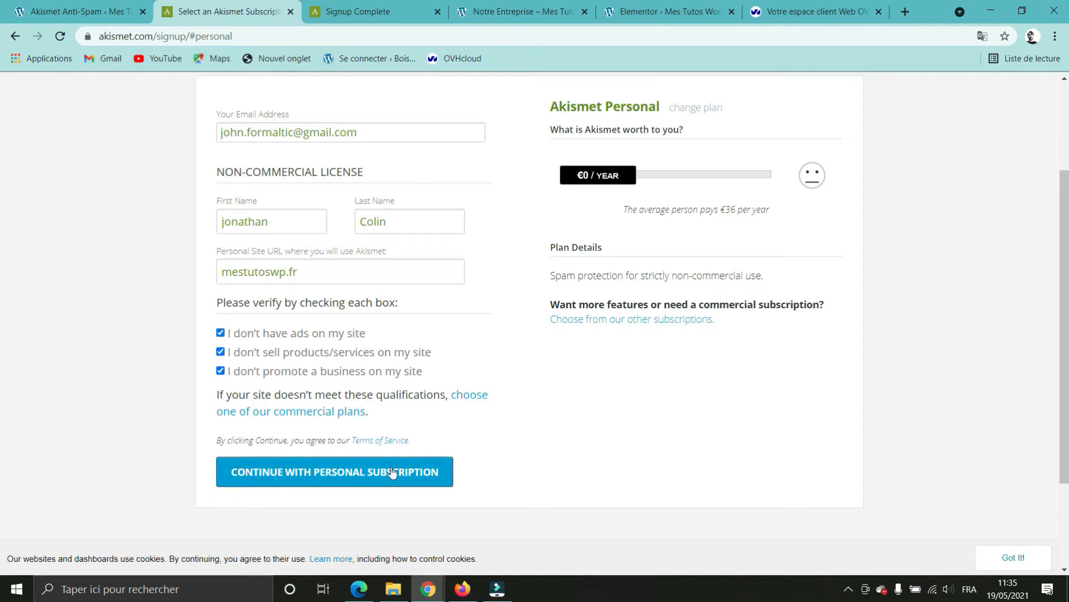
pyautogui.click(390, 469)
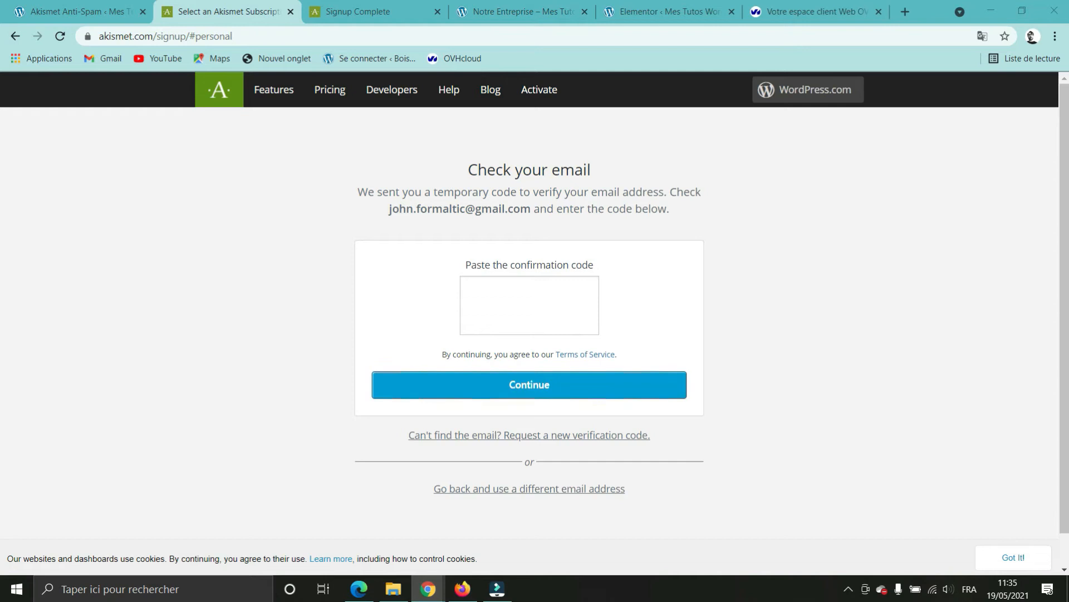
# Paste the e-mailed confirmation code and continue to complete the Akismet signup
pyautogui.click(510, 305)
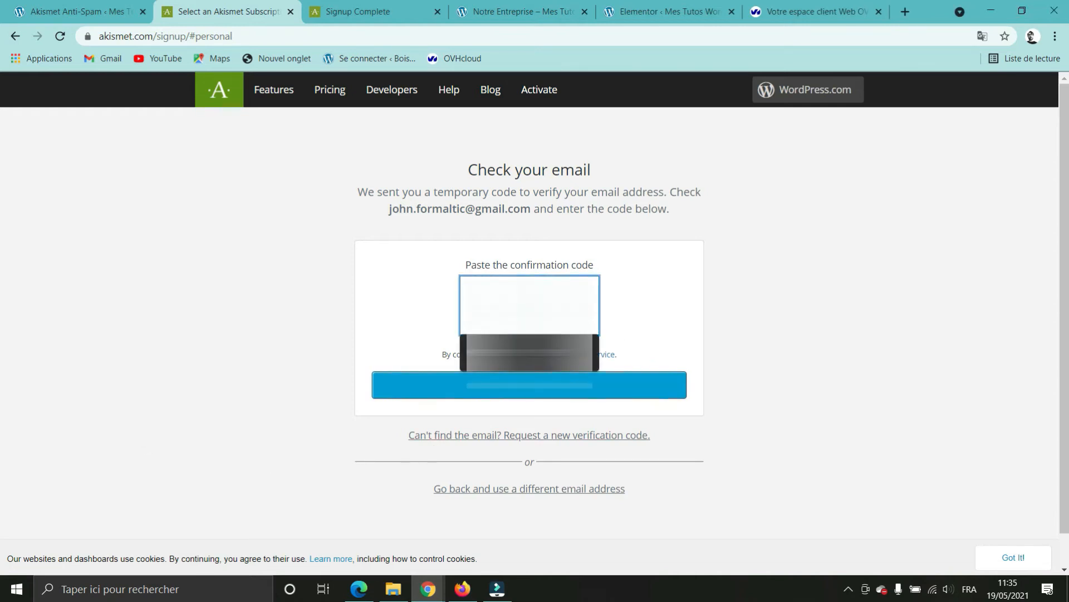
pyautogui.hotkey('ctrl', 'v')
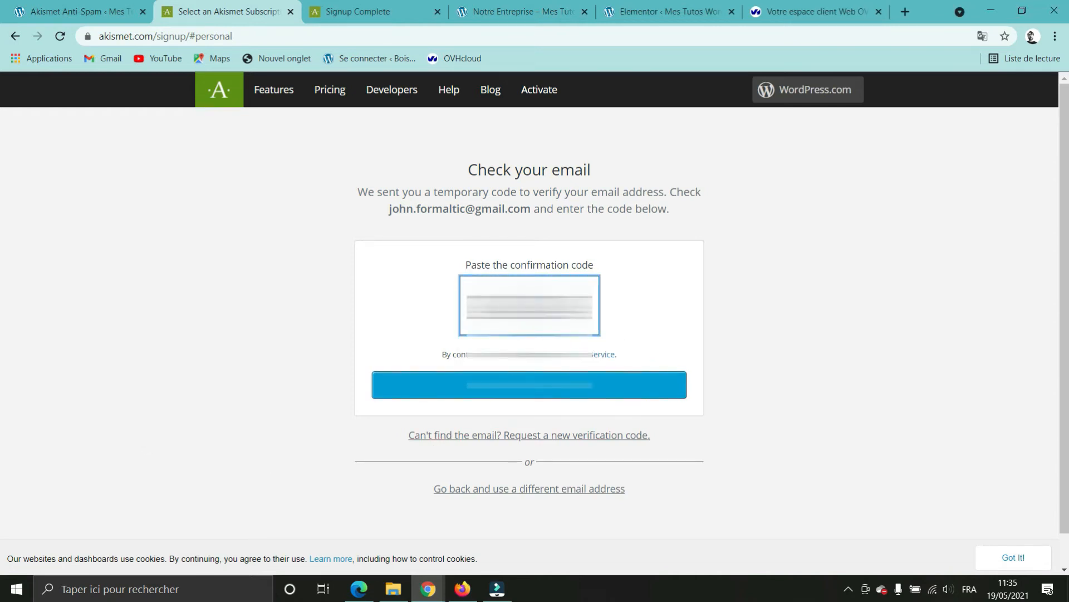
pyautogui.click(526, 397)
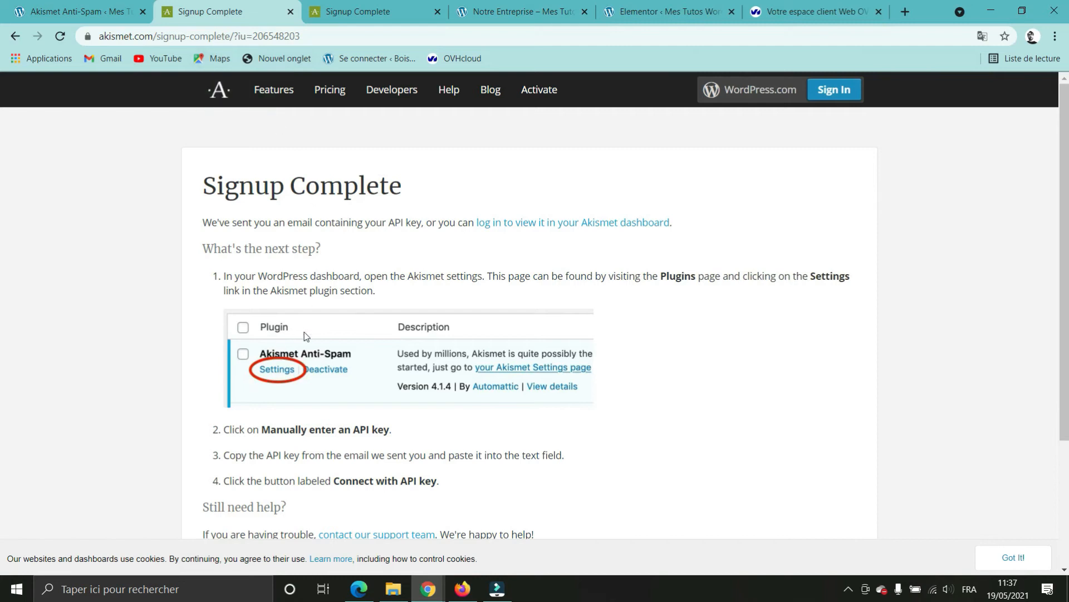
# Return to the WordPress Akismet setup page, manually enter the API key and connect with it
pyautogui.click(80, 14)
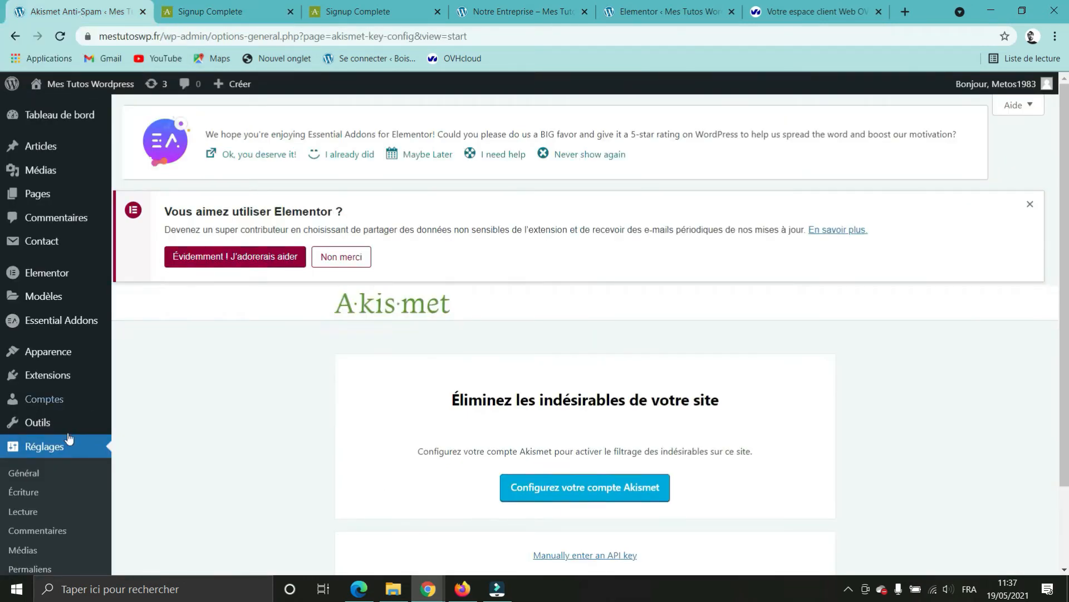
pyautogui.scroll(-2, 303, 403)
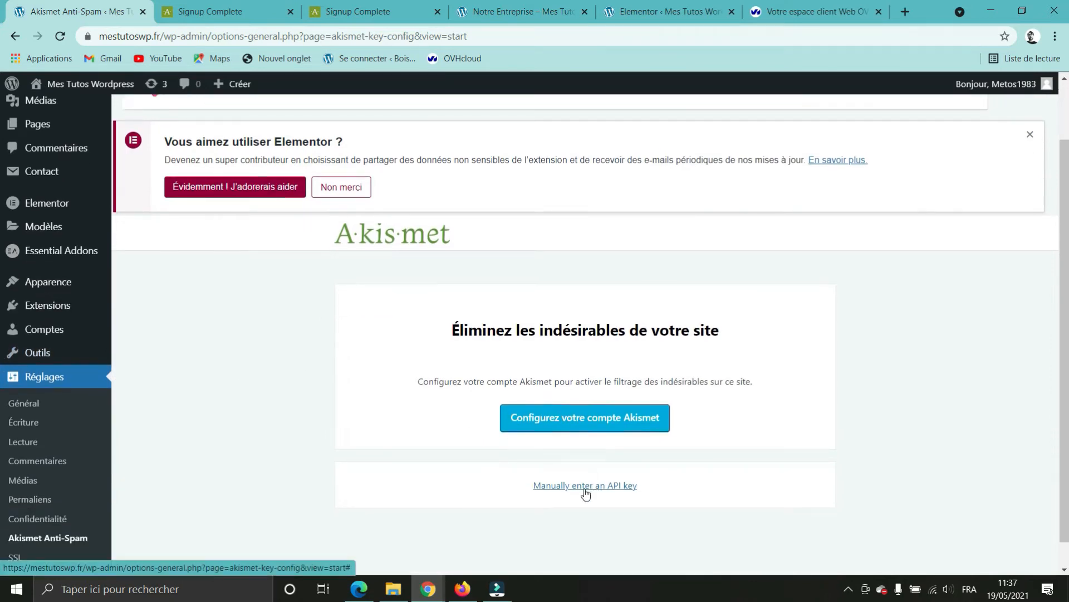
pyautogui.click(621, 491)
pyautogui.scroll(-1, 618, 490)
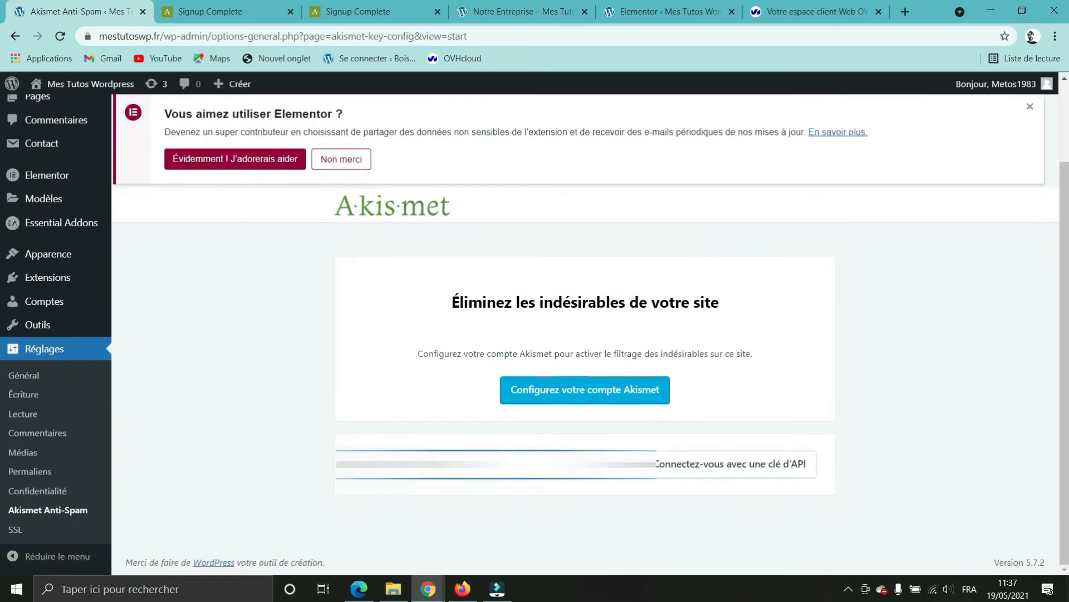
pyautogui.click(700, 470)
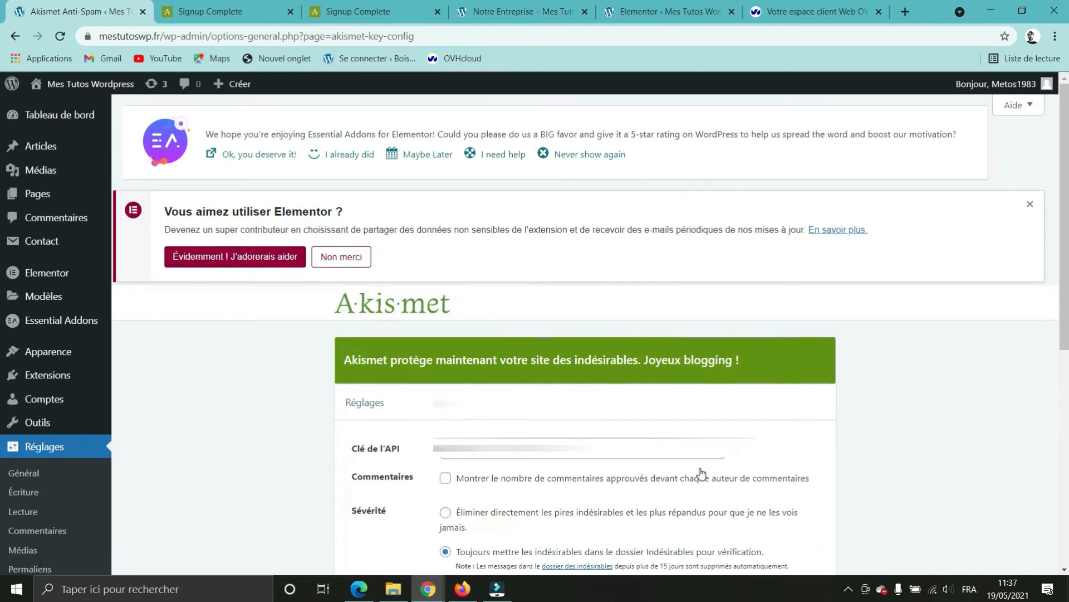
# Show approved comment counts per author, keep spam in the Indésirables folder, display the privacy notice under comment forms, and save the Akismet settings
pyautogui.scroll(-5, 701, 472)
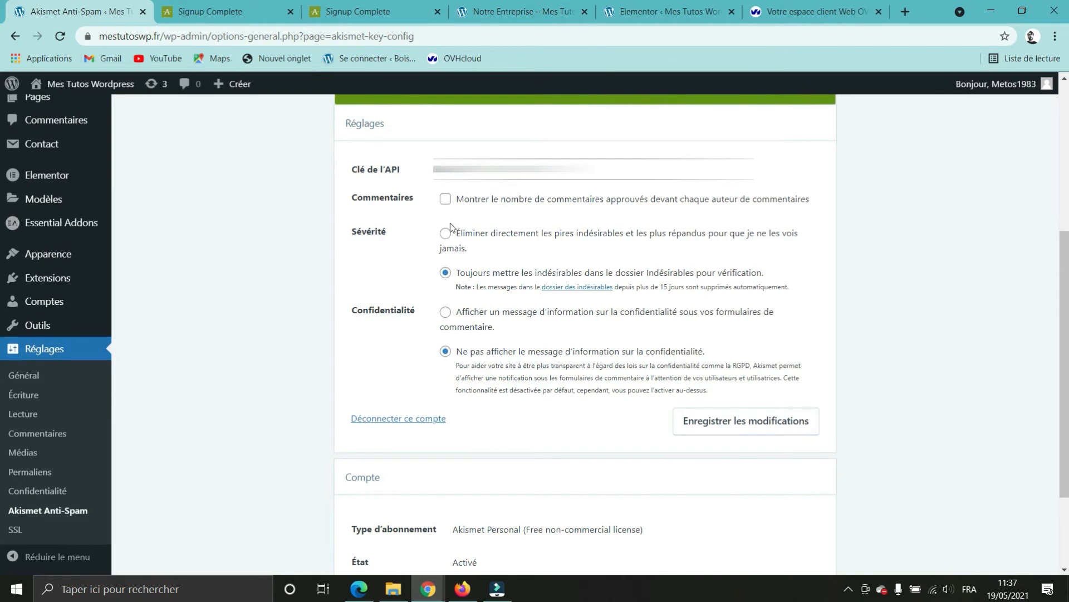
pyautogui.click(446, 201)
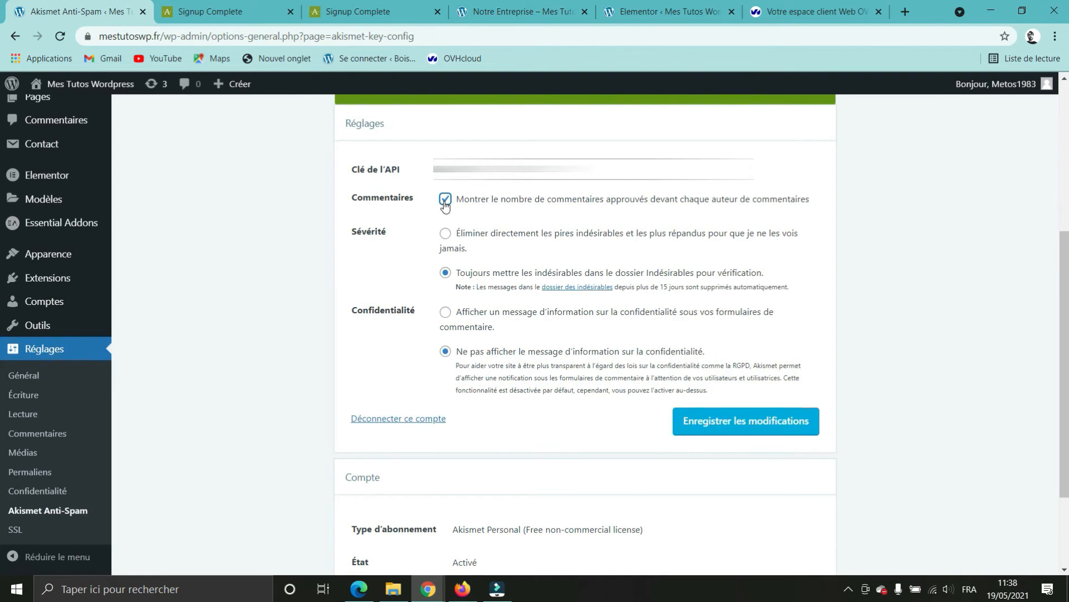
pyautogui.click(445, 233)
pyautogui.click(447, 274)
pyautogui.click(445, 313)
pyautogui.click(778, 426)
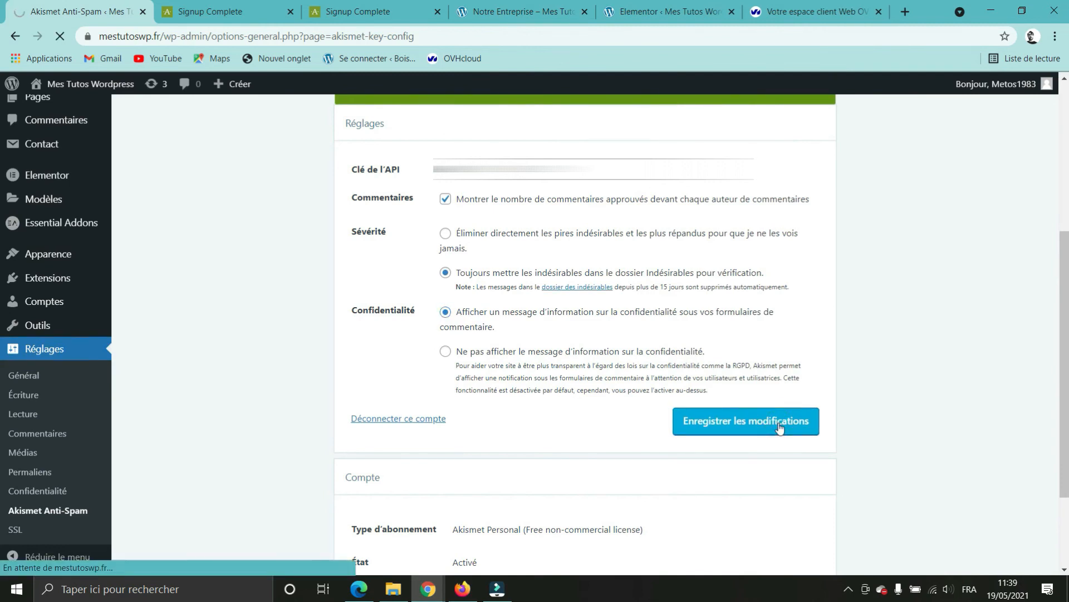